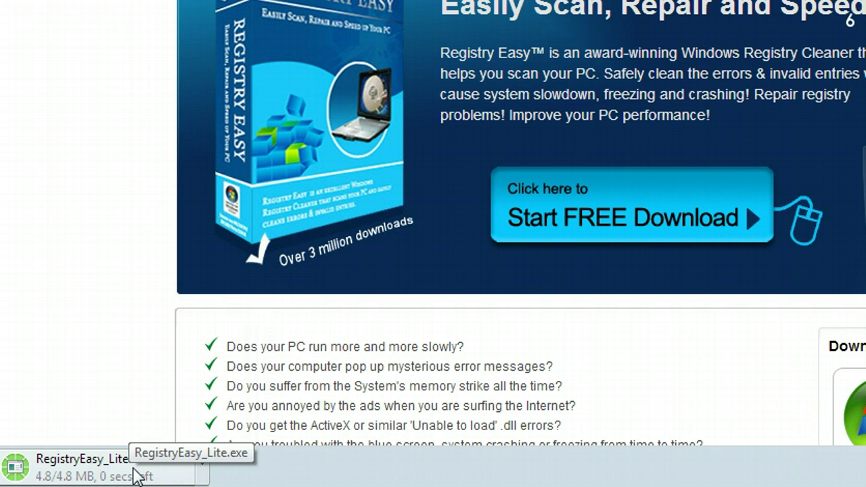
- Run the downloaded RegistryEasy_Lite.exe from Chrome, accepting the security warning
click(144, 463)
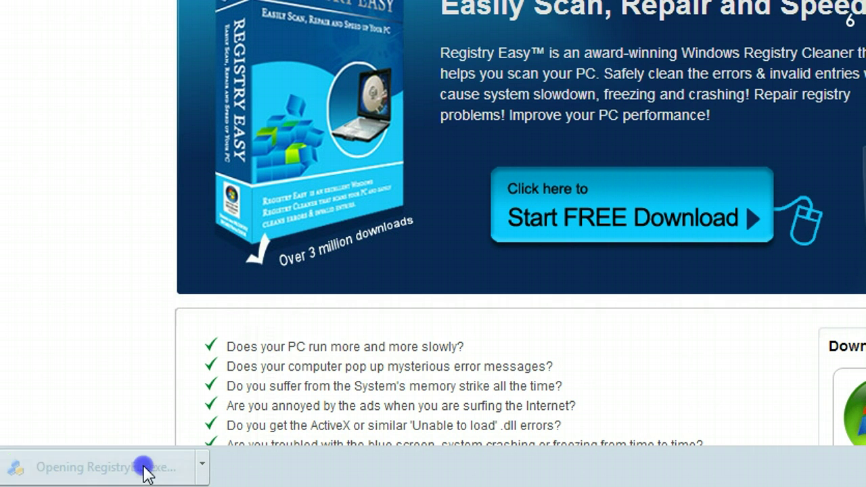
click(798, 173)
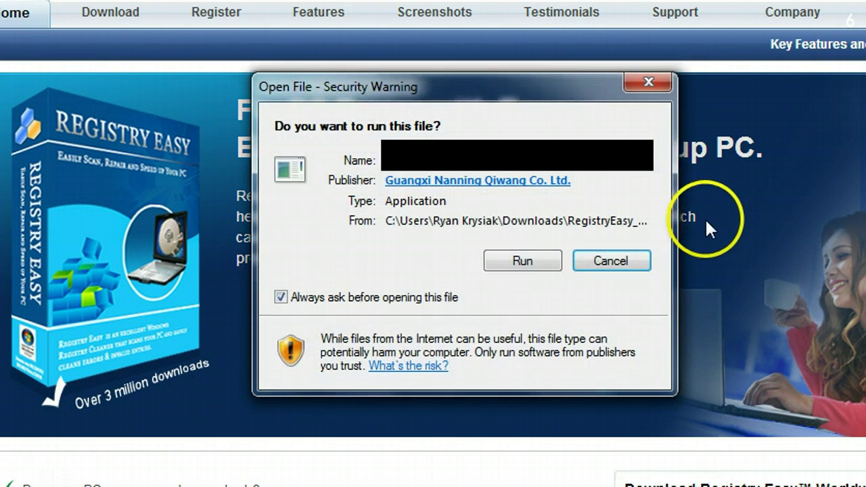
click(529, 263)
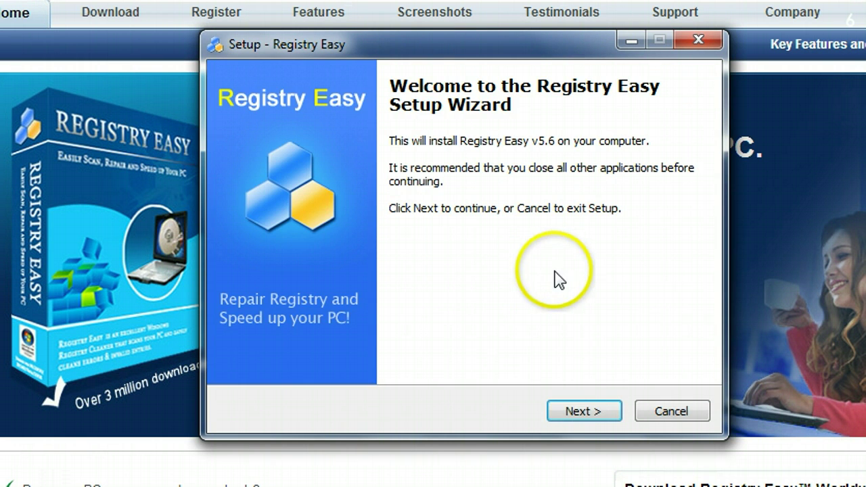
- Install Registry Easy v5.6 in the default folder with both shortcut icons, then launch it
click(576, 413)
click(341, 348)
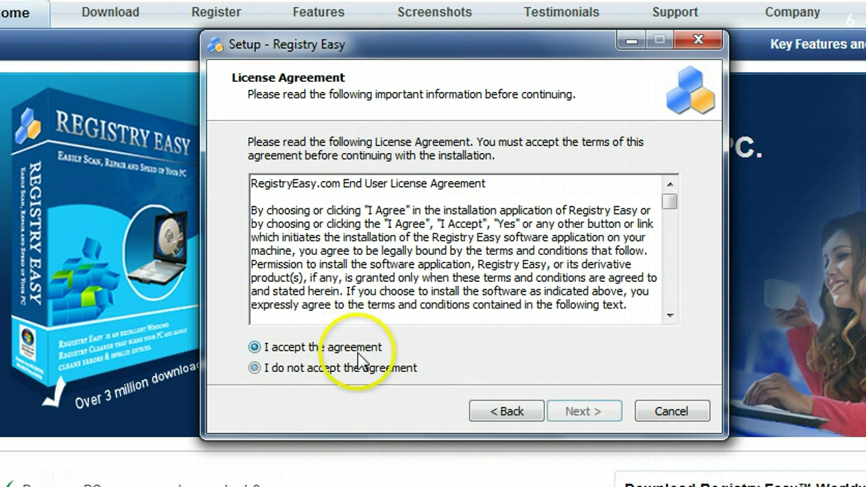
click(586, 415)
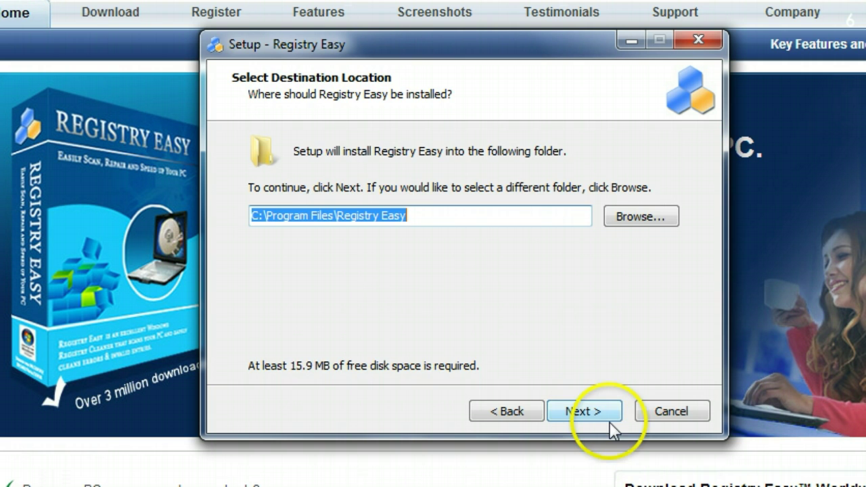
click(598, 415)
click(597, 415)
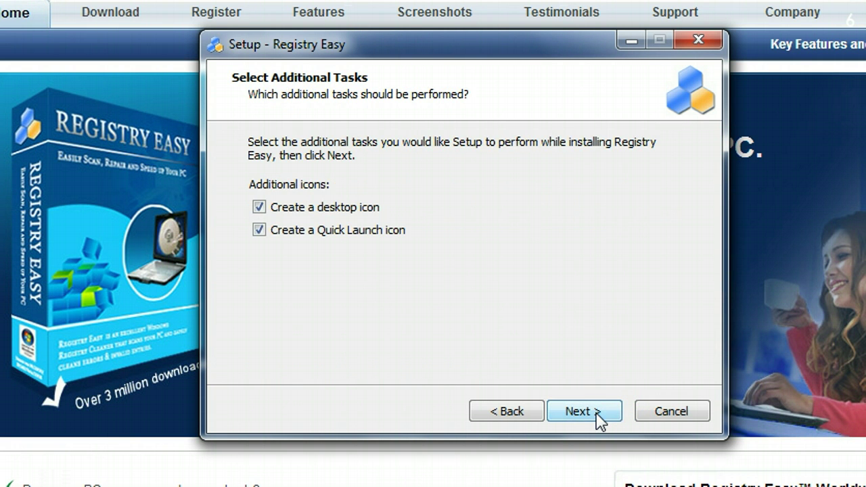
click(602, 412)
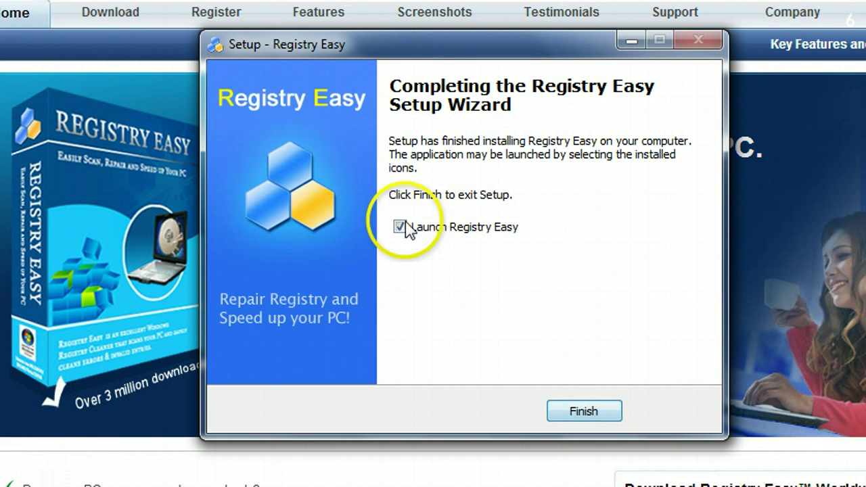
click(573, 416)
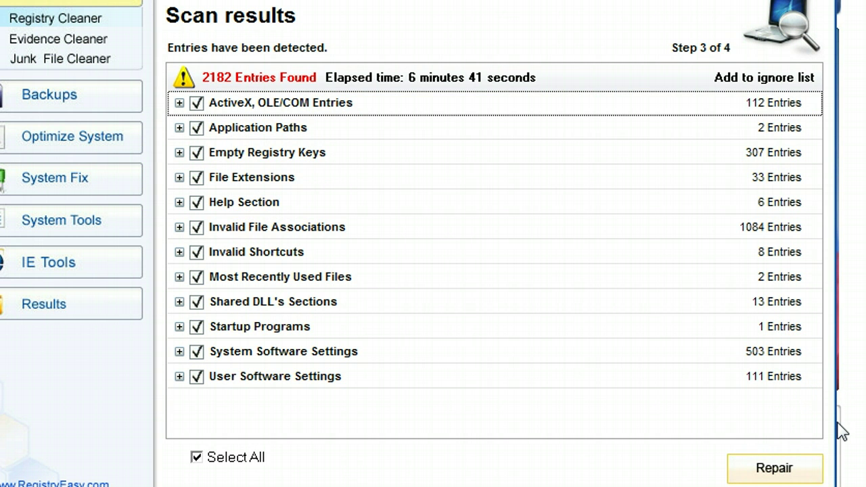
- Choose to repair all detected entries, then opt to register the full version
click(830, 443)
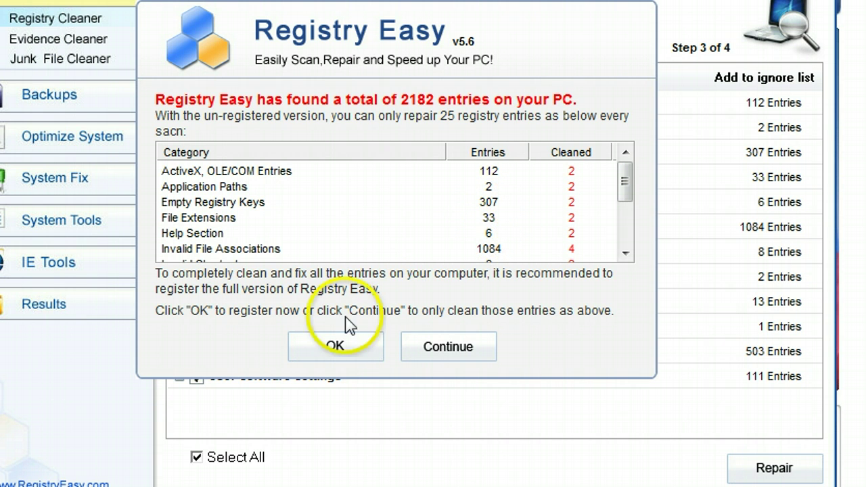
click(336, 346)
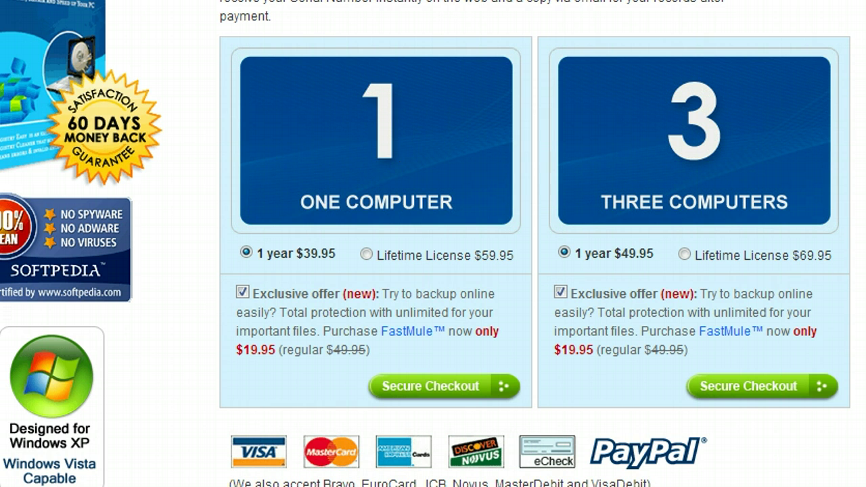
- Check out the one-computer, one-year $39.95 licence with the FastMule offer unchecked
scroll(329, 446, down, 3)
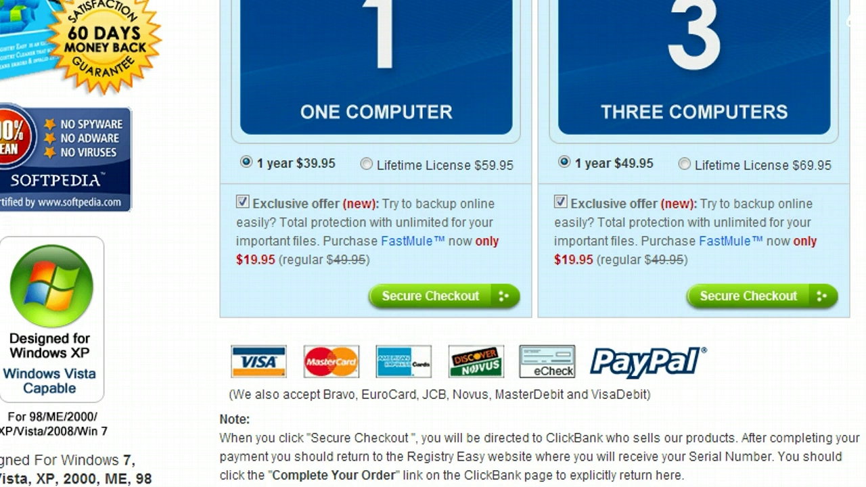
scroll(433, 244, up, 2)
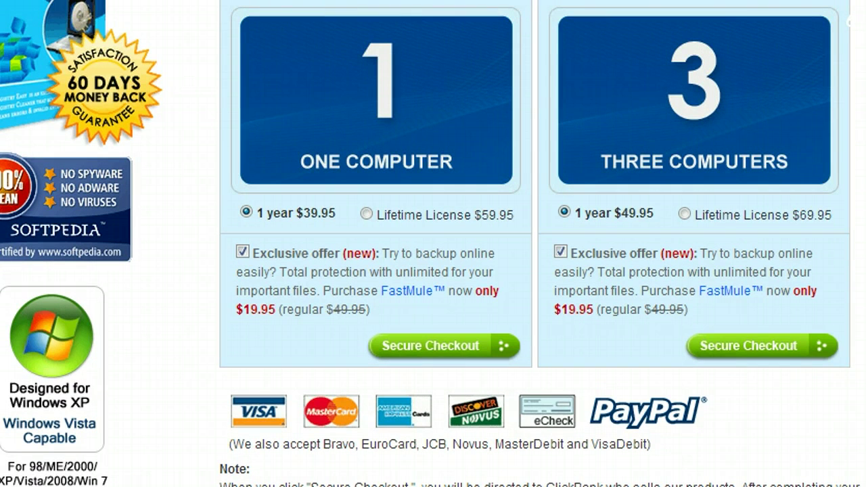
scroll(433, 244, up, 1)
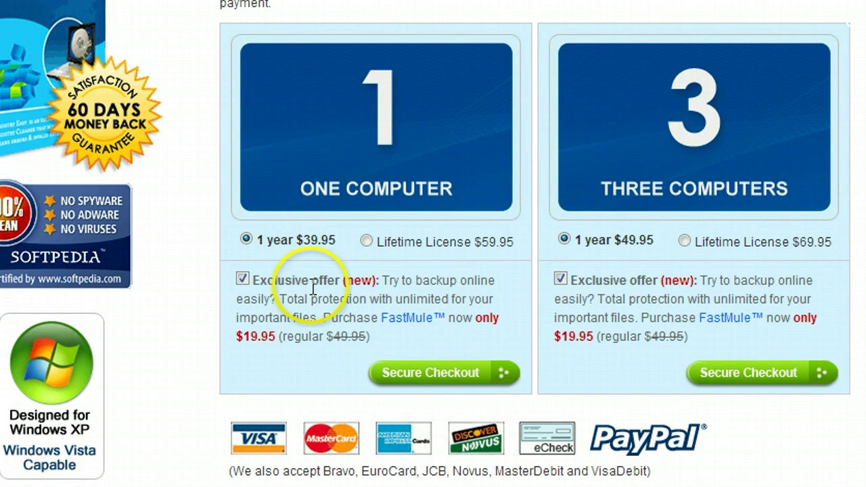
click(244, 279)
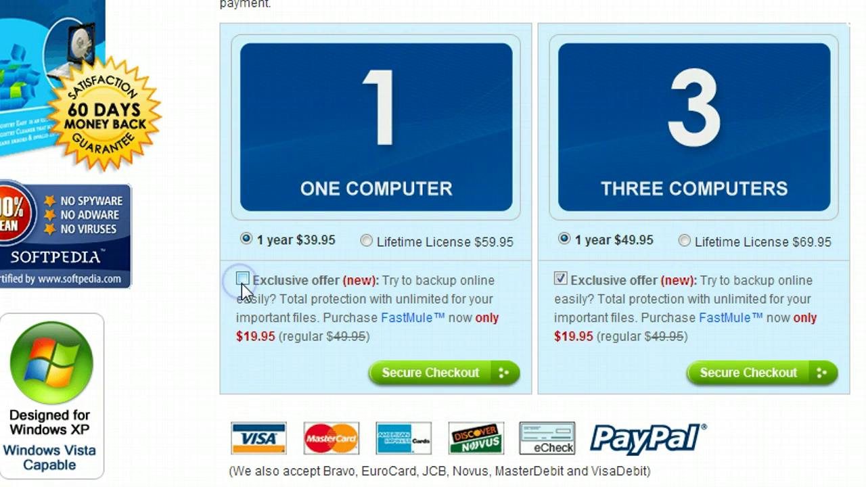
click(424, 376)
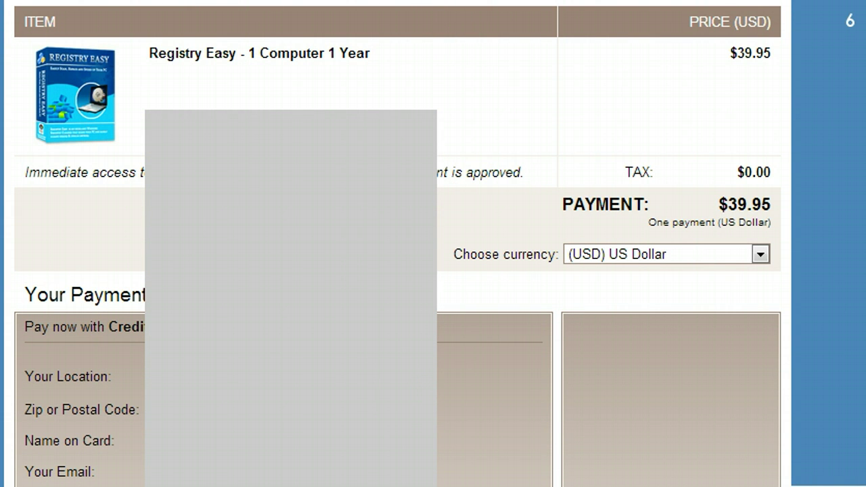
- Pick PayPal as the payment method on the ClickBank checkout page
scroll(398, 243, down, 1)
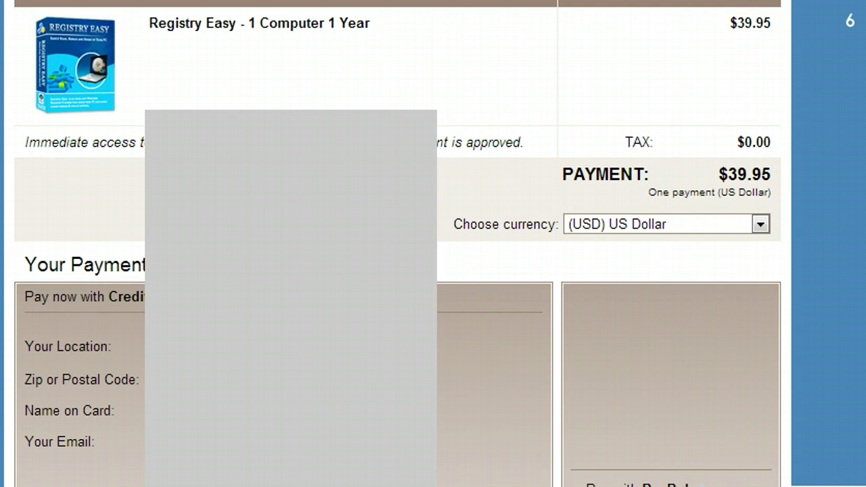
scroll(398, 244, down, 2)
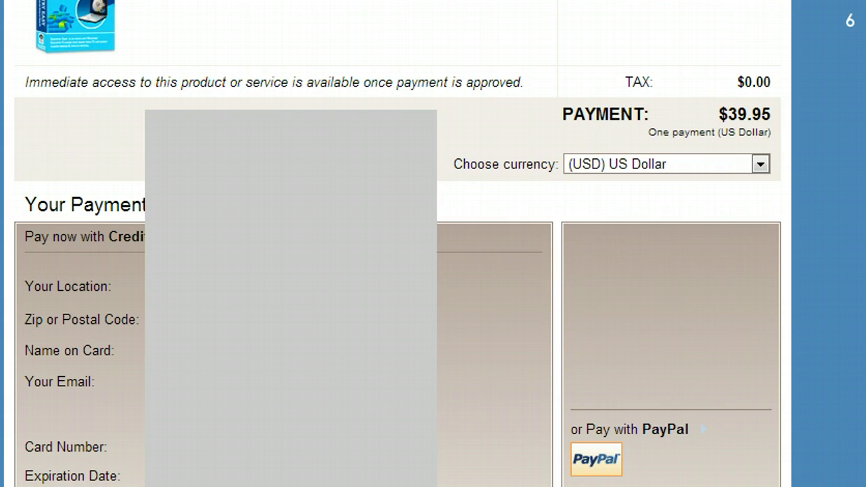
scroll(398, 243, up, 2)
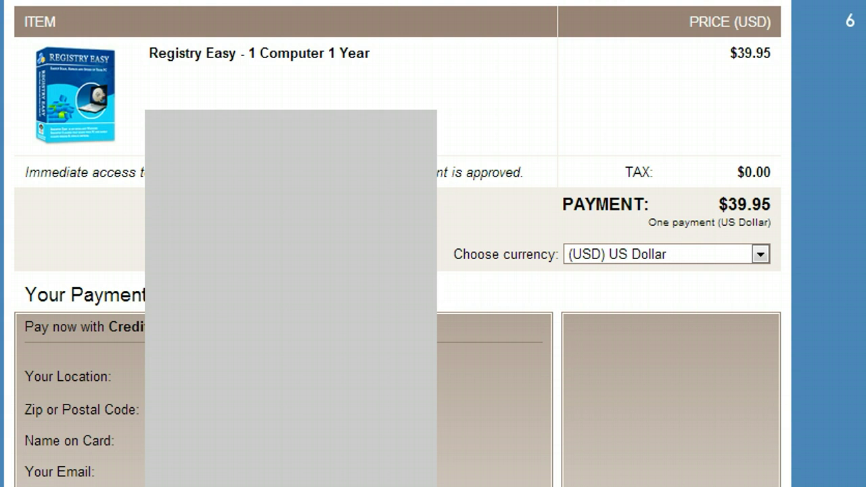
scroll(398, 270, down, 3)
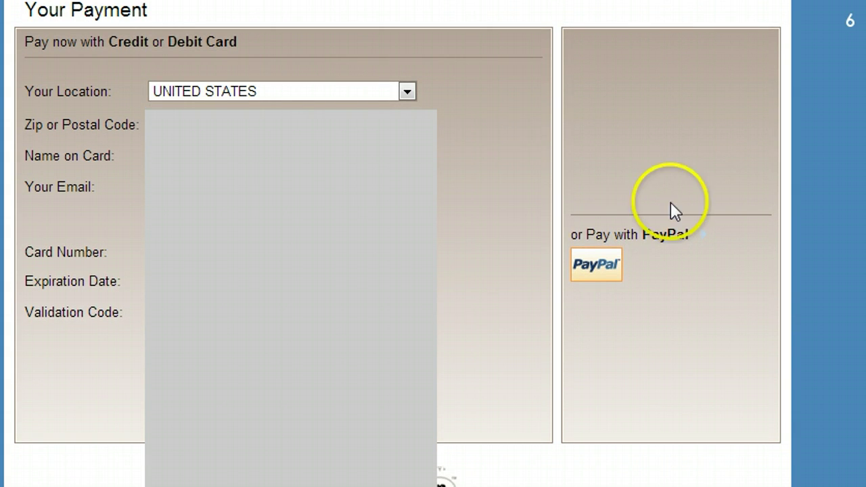
click(596, 264)
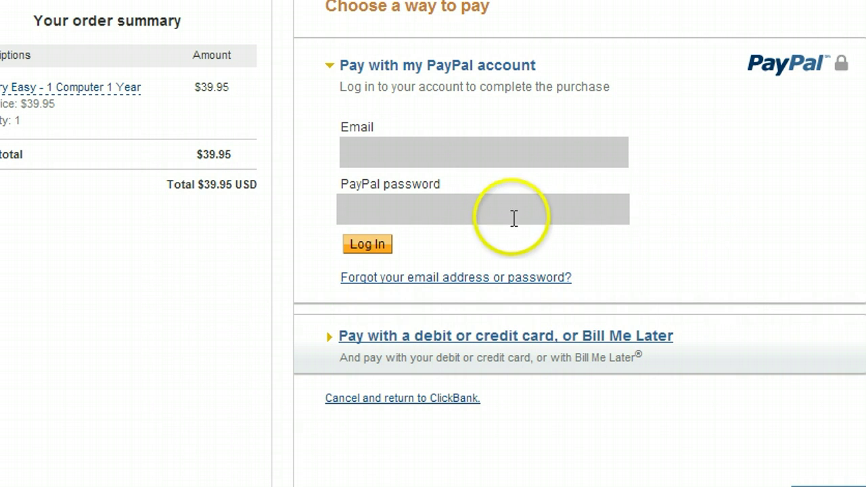
- Log in to PayPal and pay the $39.95 Registry Easy order
click(488, 205)
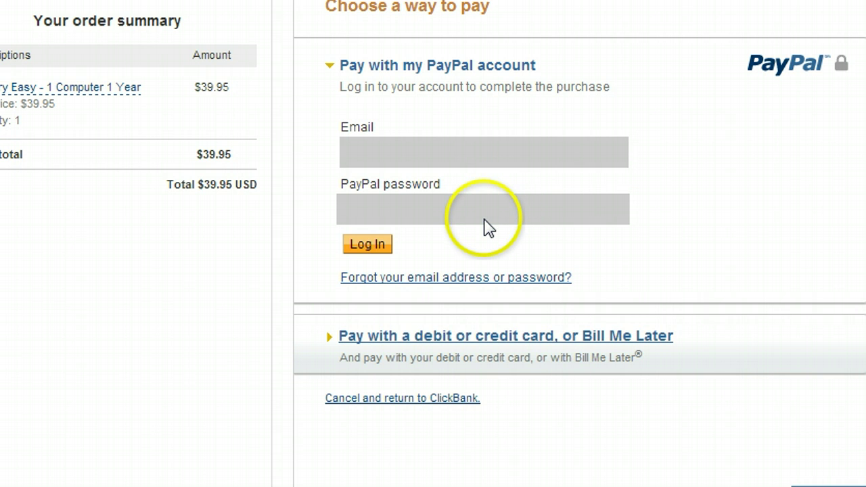
click(377, 251)
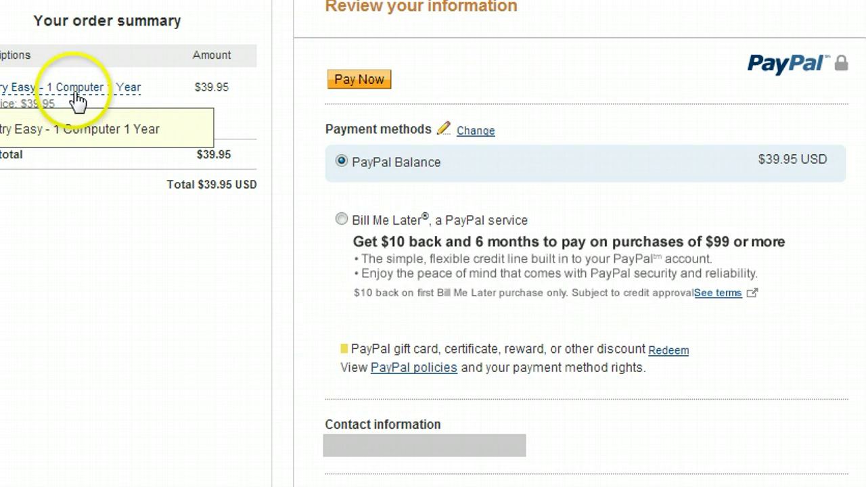
click(373, 80)
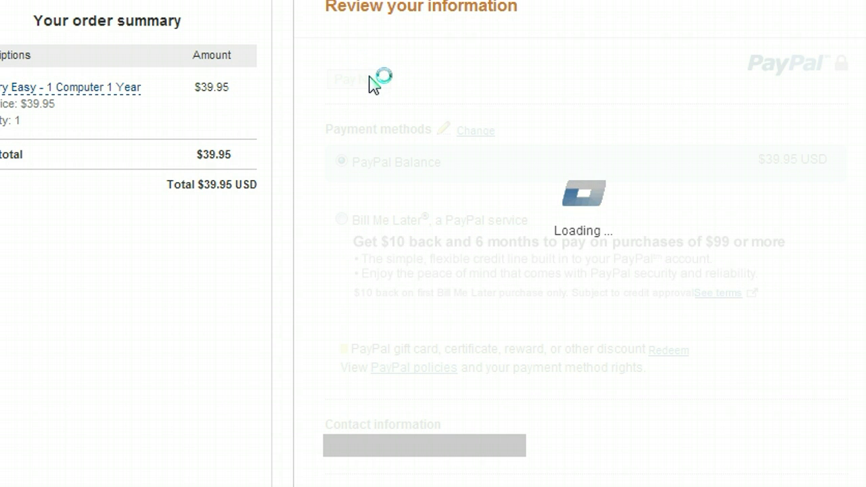
click(342, 74)
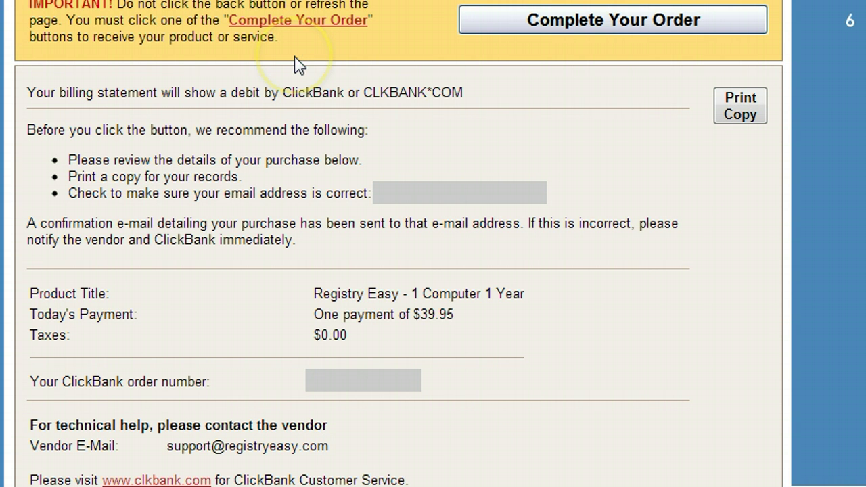
- Complete the ClickBank order and copy the Registry Easy 5.6 serial number
click(495, 26)
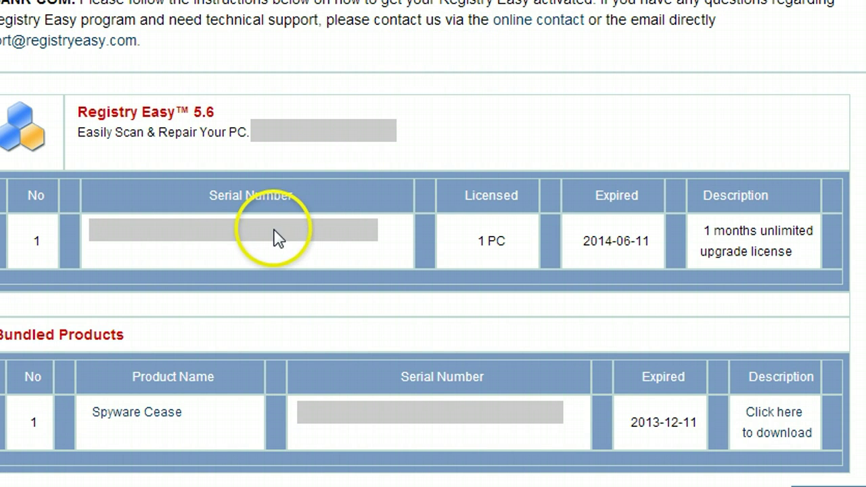
click(165, 229)
drag(165, 228, 91, 230)
right_click(115, 230)
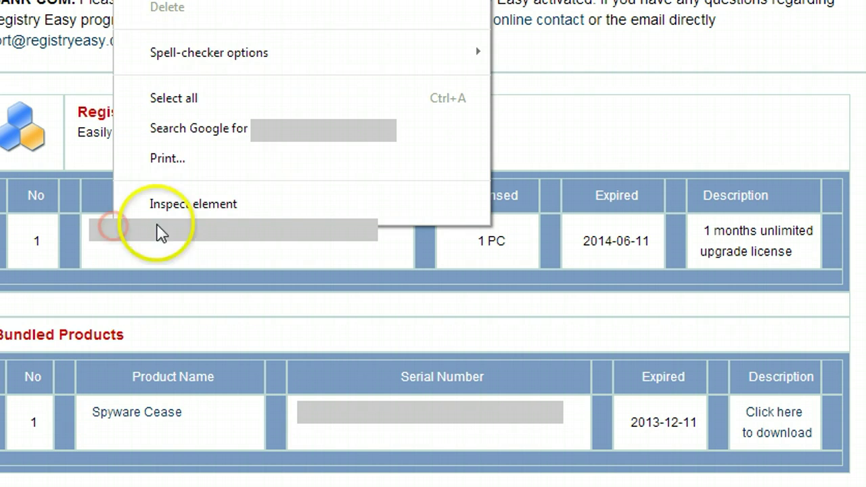
click(638, 63)
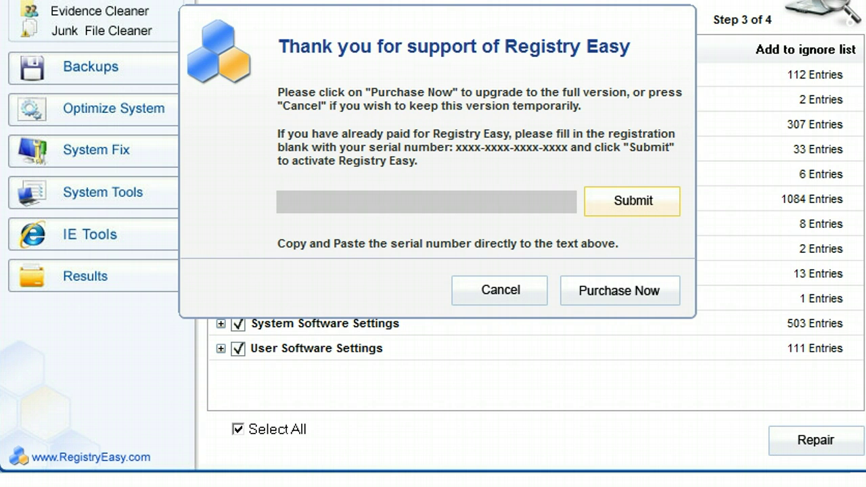
- Submit the pasted serial, confirm registration, then repair with a full registry backup first
key(Return)
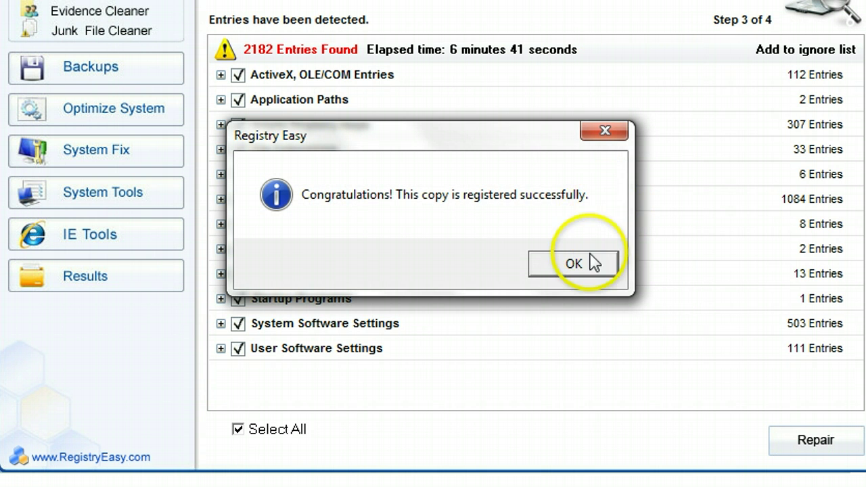
click(576, 266)
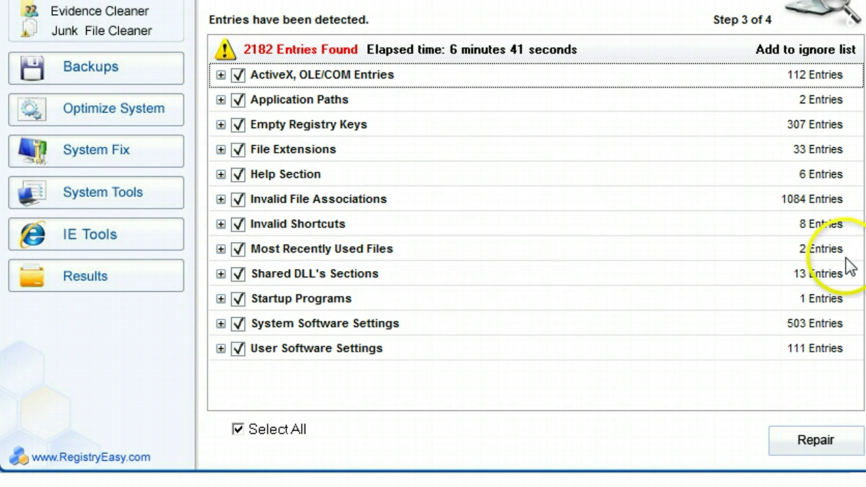
click(834, 452)
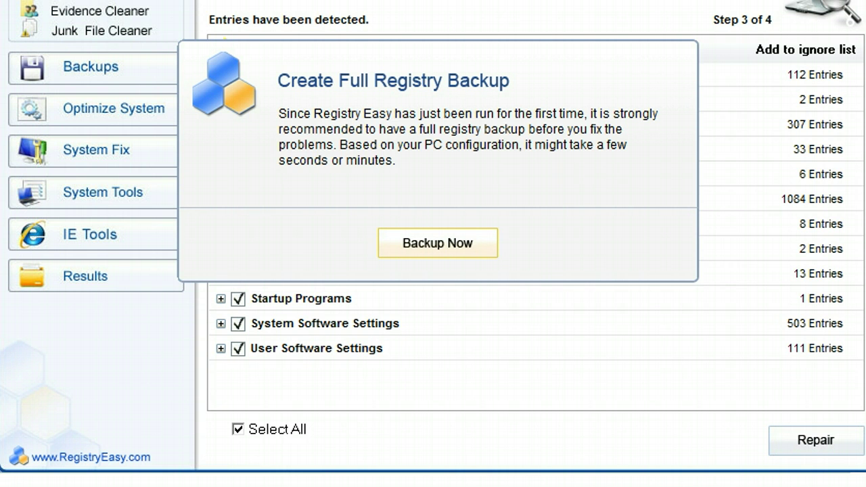
click(437, 243)
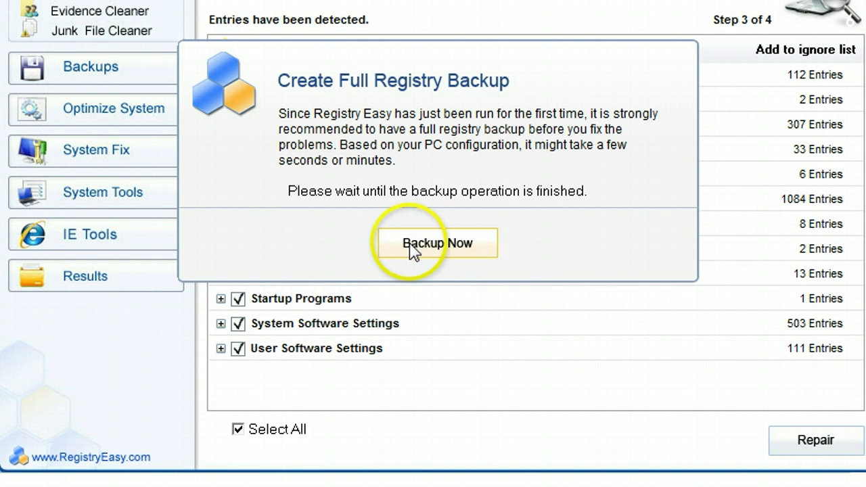